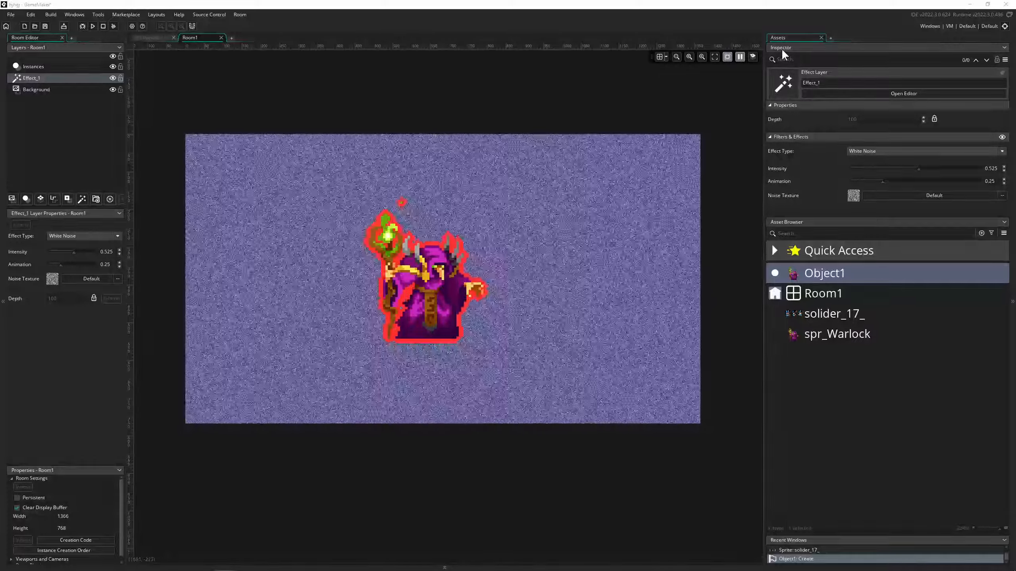
Undock the Inspector as a floating window over the room and display the Instances layer's properties in it
{"action": "left_click_drag", "start_coordinate": [785, 45], "coordinate": [531, 139]}
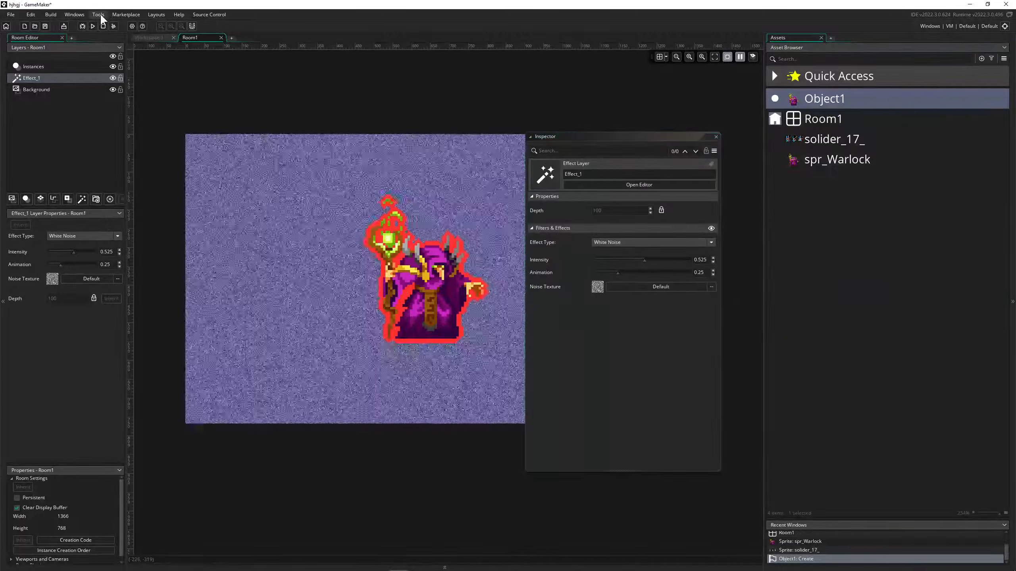
{"action": "left_click", "coordinate": [75, 14]}
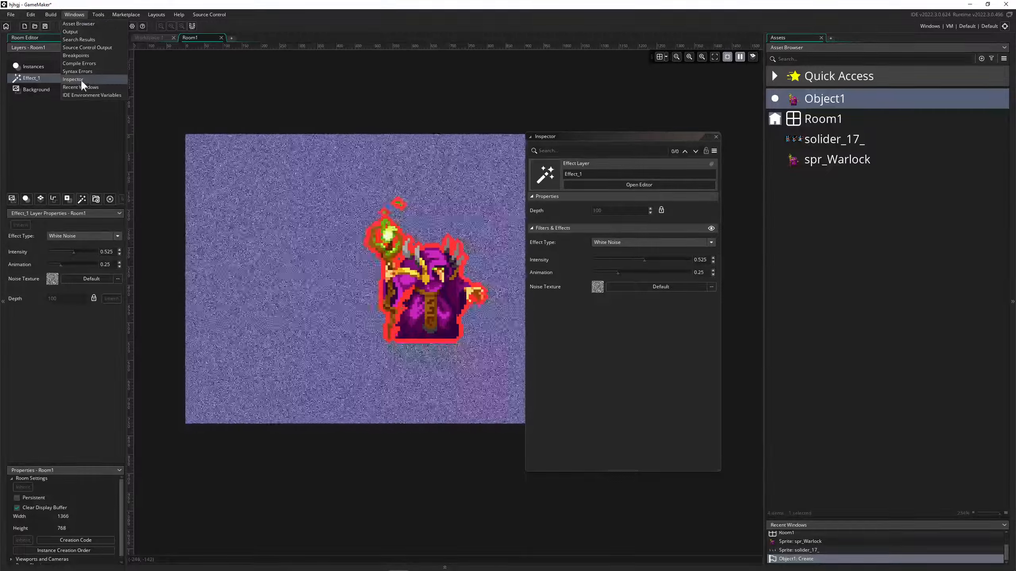
{"action": "left_click", "coordinate": [685, 135]}
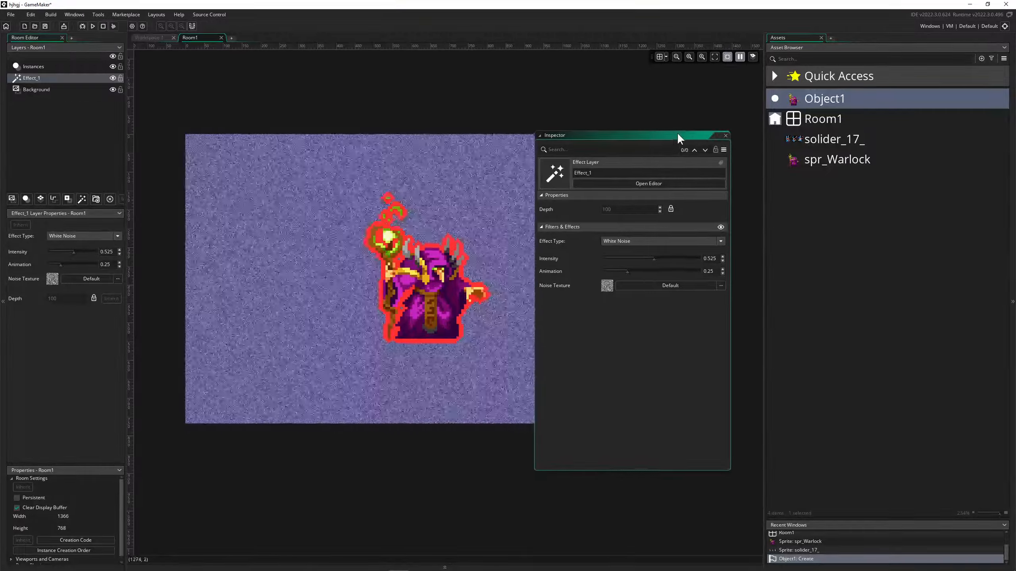
{"action": "left_click", "coordinate": [36, 67]}
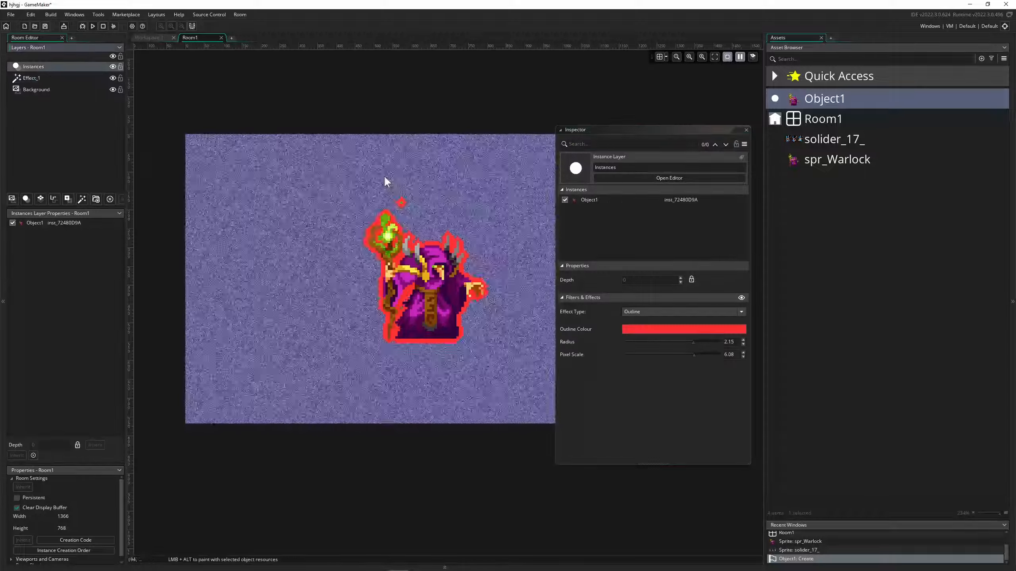
{"action": "left_click_drag", "start_coordinate": [633, 130], "coordinate": [608, 112]}
Reapply the Outline effect to the Instances layer with outline colour 65CCFF, radius 1.425 and pixel scale 6.95
{"action": "left_click", "coordinate": [648, 294]}
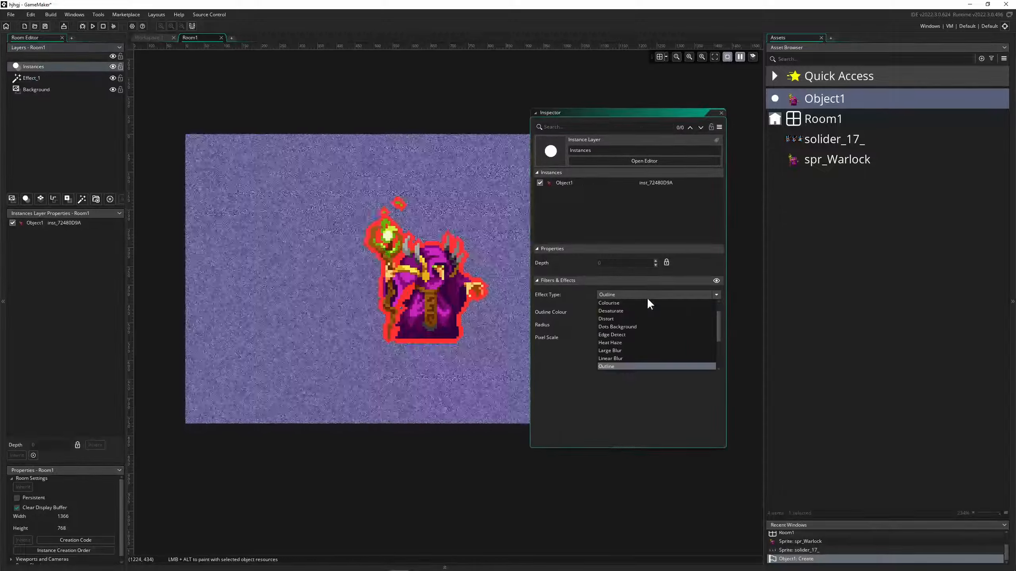
{"action": "scroll", "coordinate": [663, 340], "scroll_direction": "down", "scroll_amount": 3}
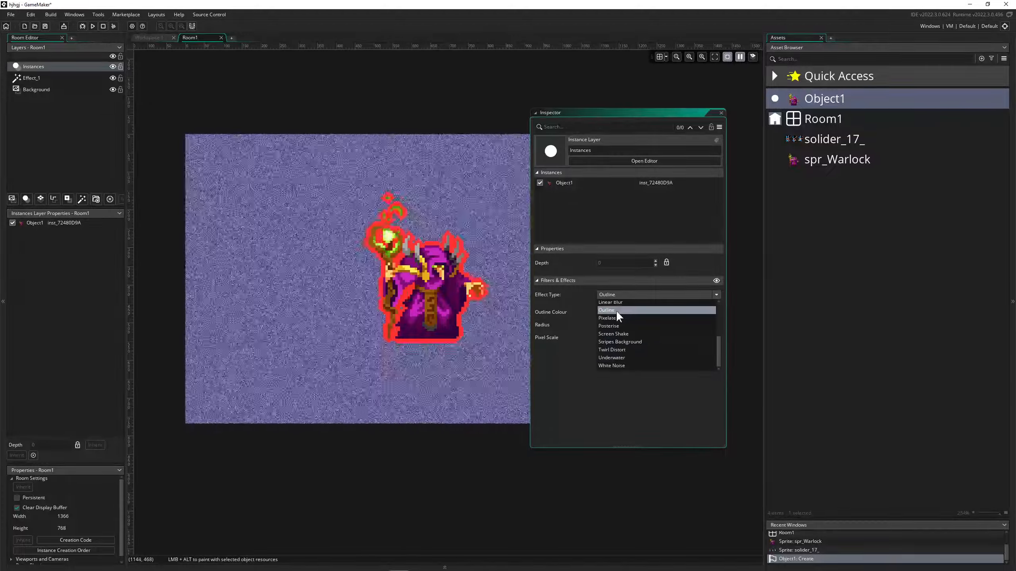
{"action": "left_click", "coordinate": [616, 310]}
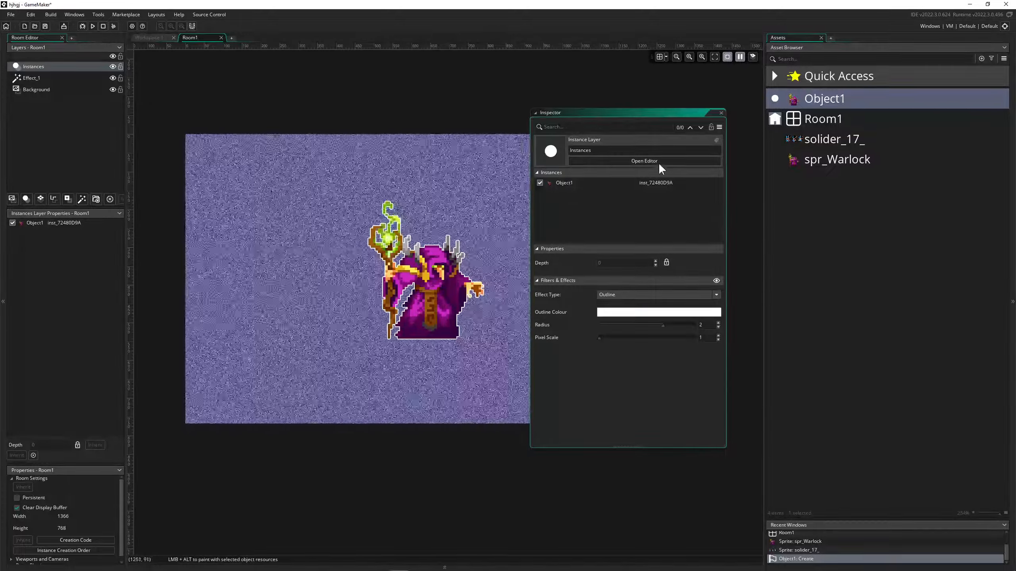
{"action": "left_click", "coordinate": [636, 312]}
{"action": "mouse_move", "coordinate": [65, 76]}
{"action": "left_mouse_down"}
{"action": "mouse_move", "coordinate": [58, 70]}
{"action": "mouse_move", "coordinate": [50, 98]}
{"action": "mouse_move", "coordinate": [70, 86]}
{"action": "left_mouse_up"}
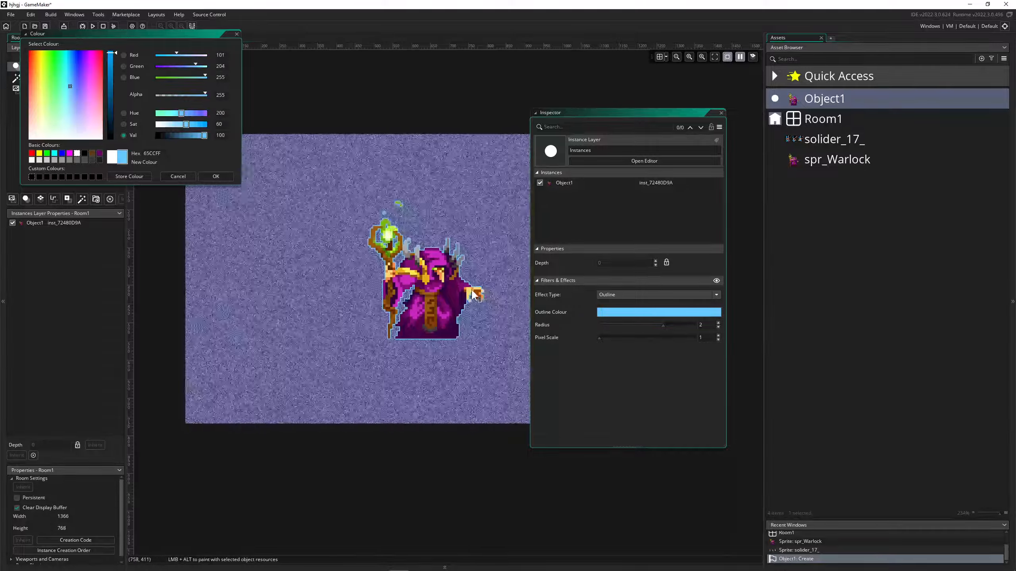
{"action": "left_click_drag", "start_coordinate": [598, 338], "coordinate": [681, 337]}
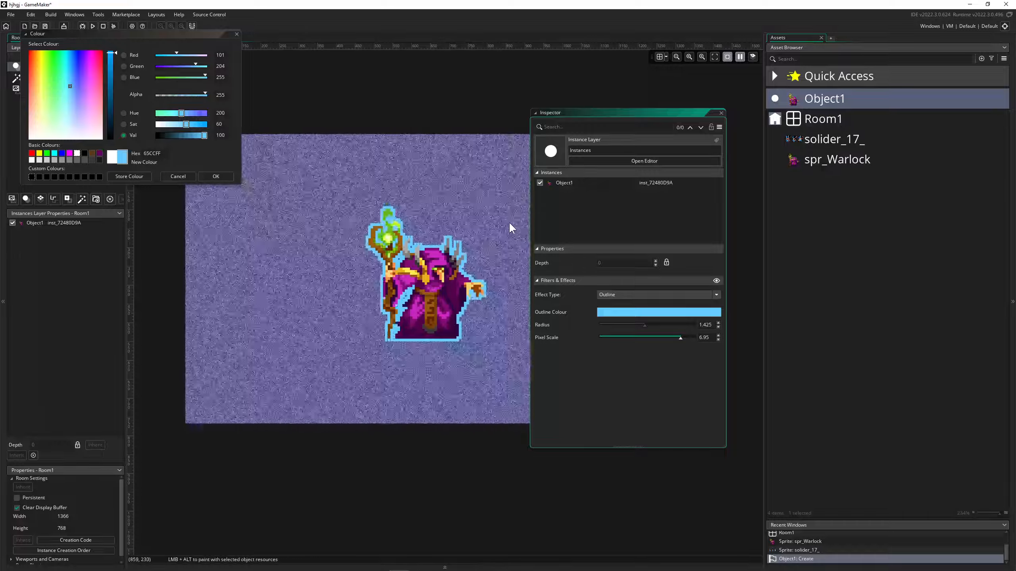
Move the floating windows clear of the character, accept the outline colour and close the Inspector
{"action": "mouse_move", "coordinate": [659, 112]}
{"action": "left_mouse_down"}
{"action": "mouse_move", "coordinate": [738, 165]}
{"action": "mouse_move", "coordinate": [666, 138]}
{"action": "mouse_move", "coordinate": [662, 112]}
{"action": "left_mouse_up"}
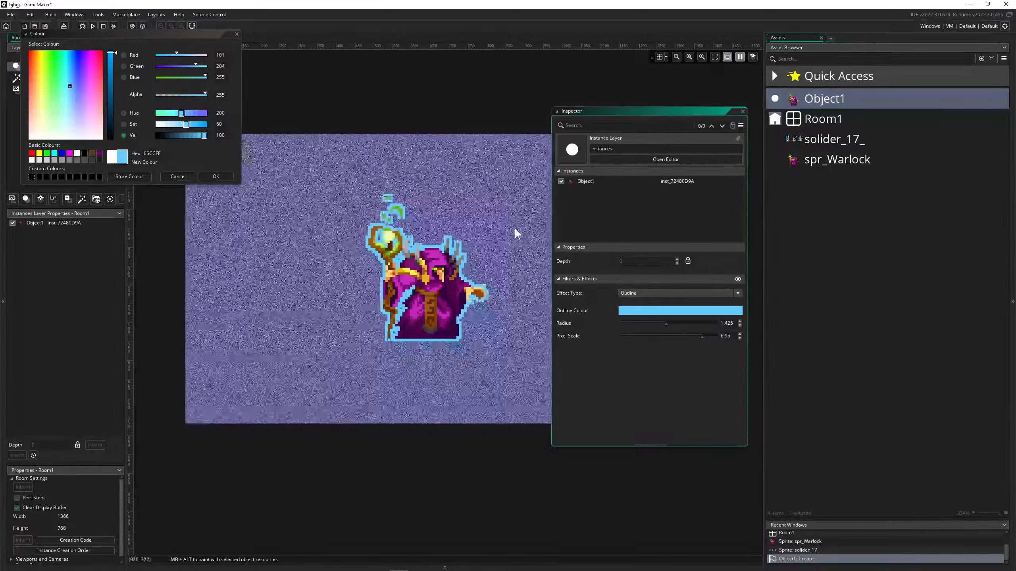
{"action": "left_click_drag", "start_coordinate": [648, 113], "coordinate": [671, 144]}
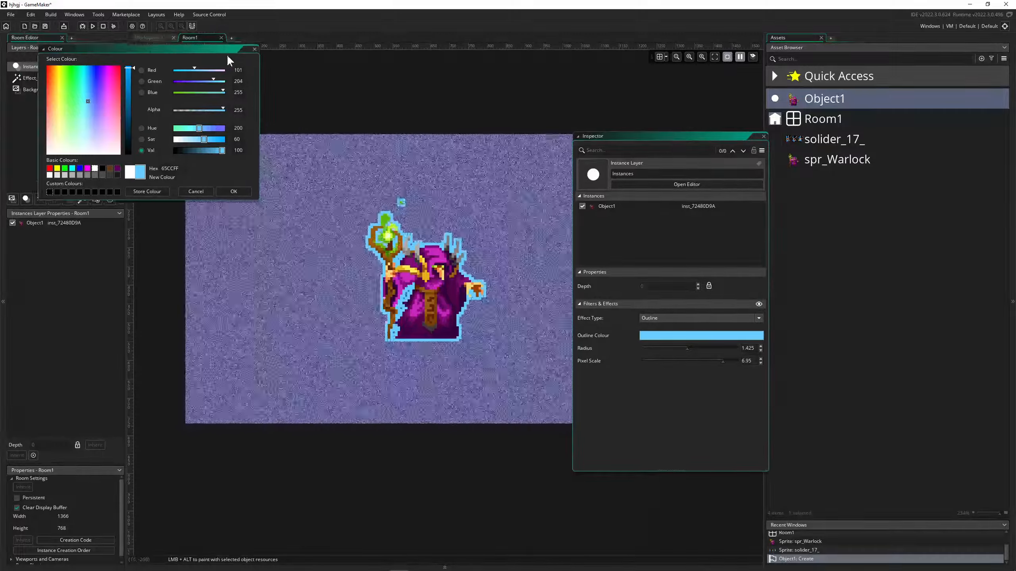
{"action": "left_click_drag", "start_coordinate": [162, 35], "coordinate": [349, 73]}
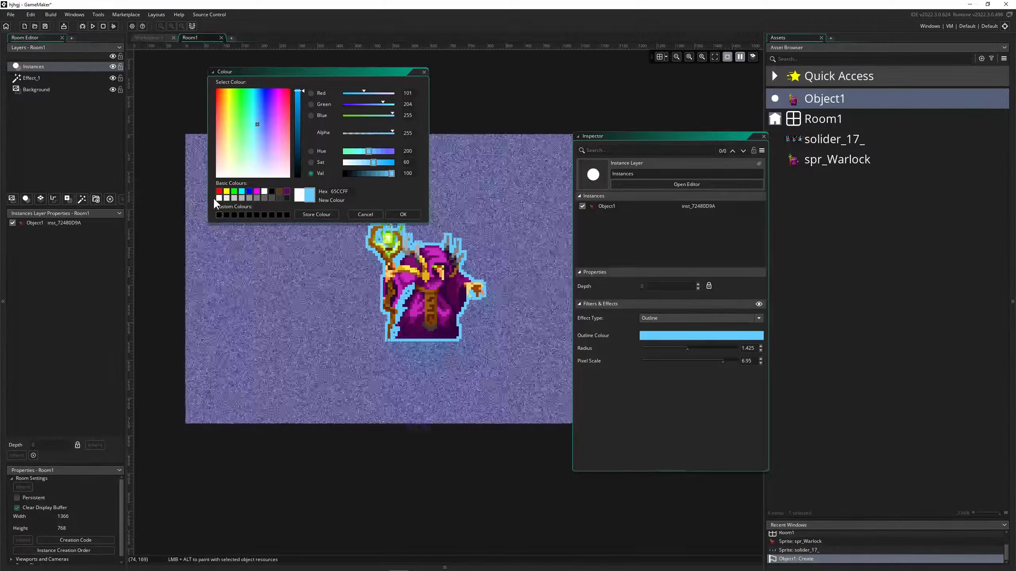
{"action": "left_click", "coordinate": [402, 214]}
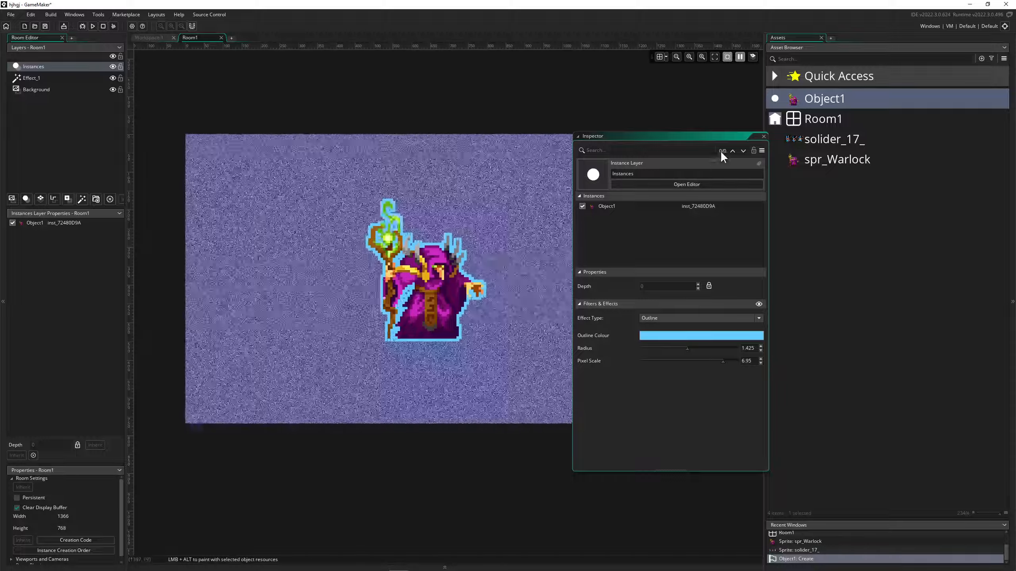
{"action": "left_click", "coordinate": [763, 136]}
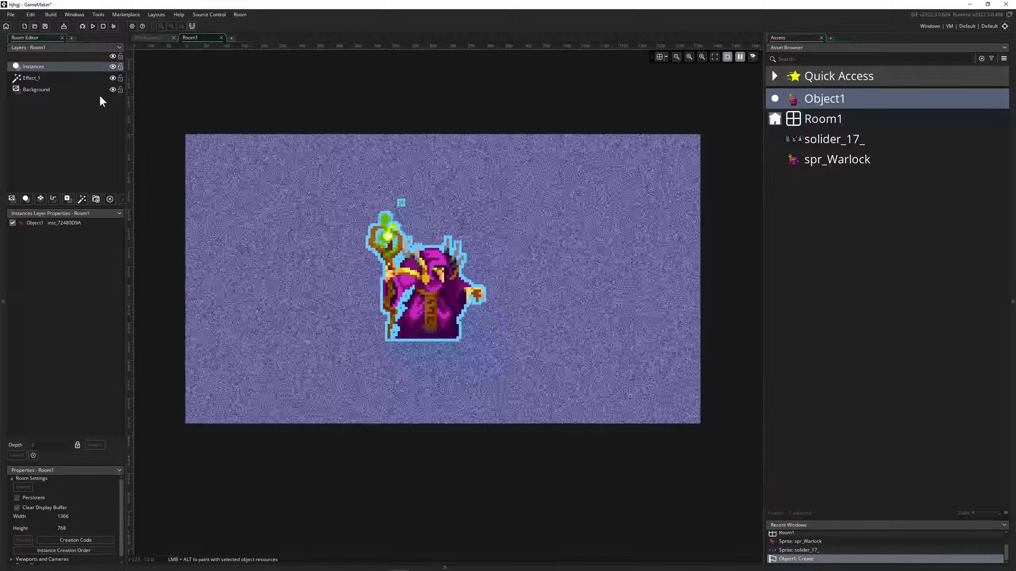
Change the Effect_1 layer to Dots Background with sizes 0.5 and 0.475, offsets 269 and 158, displacement 0.7 and animation speed 1.5
{"action": "left_click", "coordinate": [37, 78]}
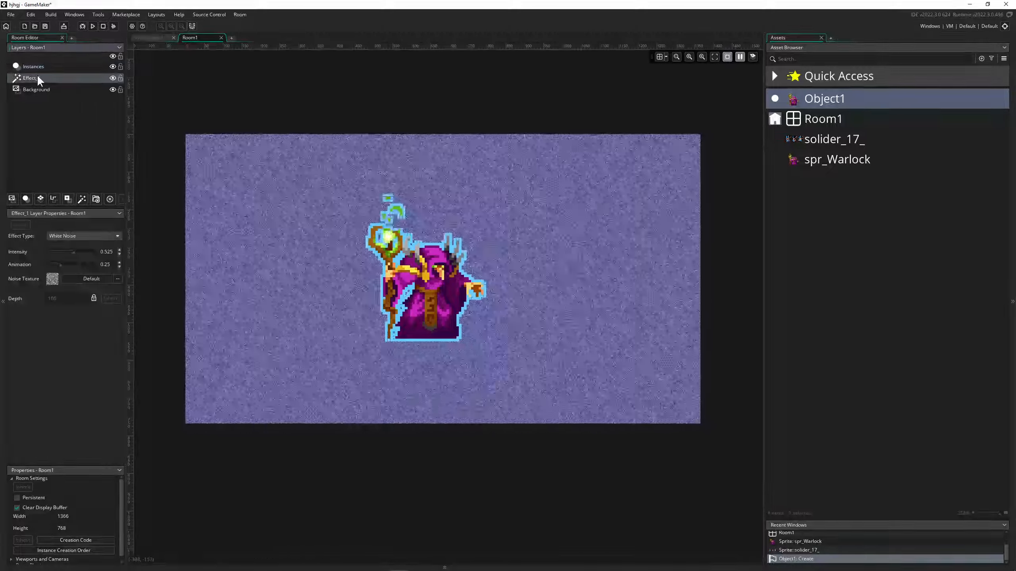
{"action": "left_click", "coordinate": [83, 236]}
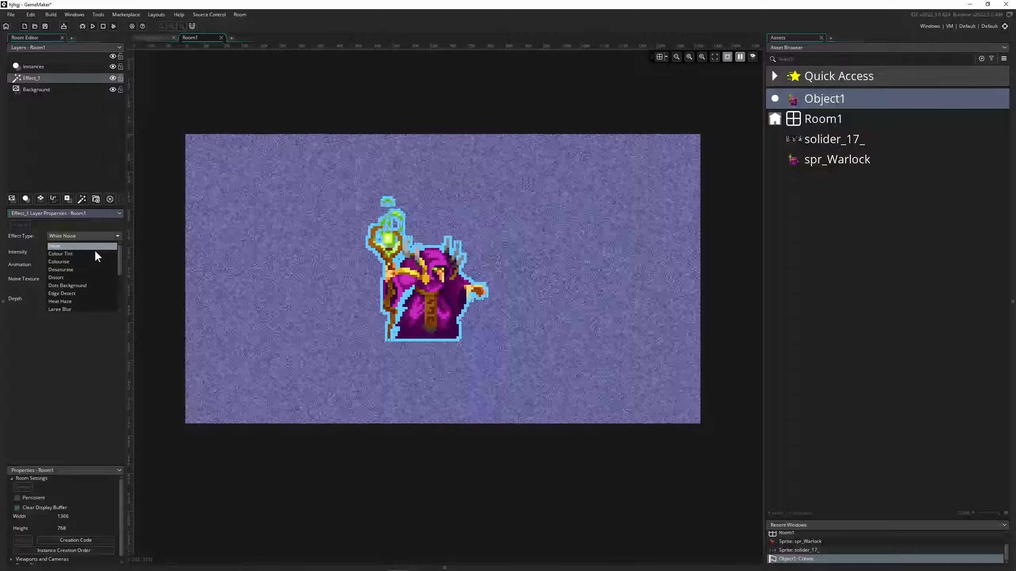
{"action": "left_click", "coordinate": [101, 286]}
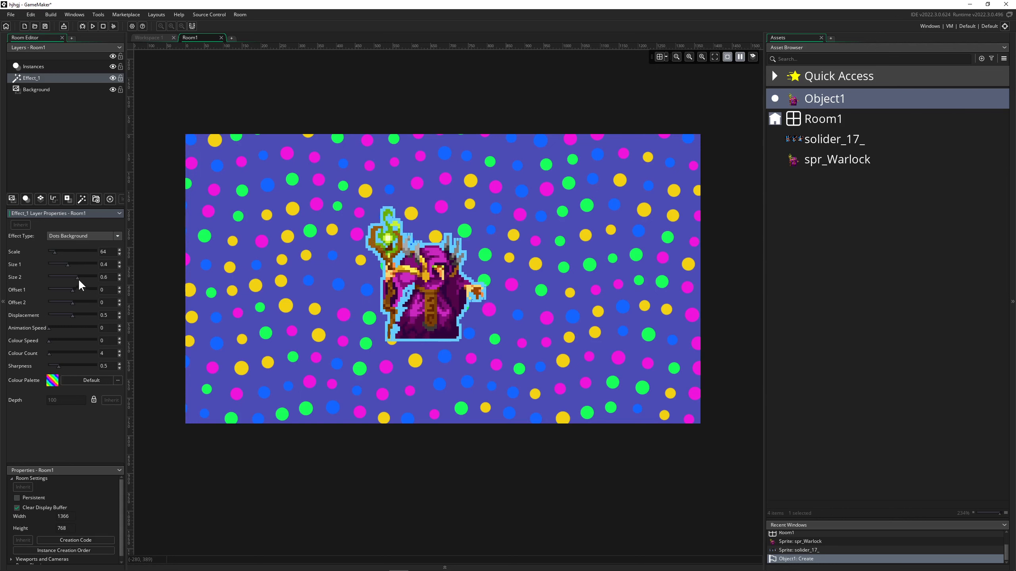
{"action": "left_click_drag", "start_coordinate": [79, 276], "coordinate": [85, 328]}
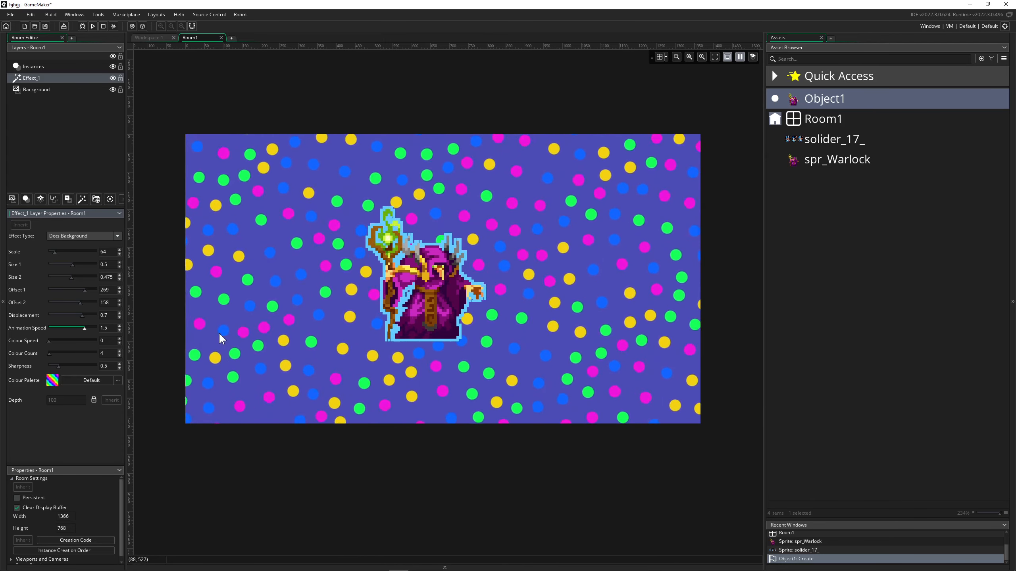
Set the dots' Colour Speed to 1.2, Colour Count to 210 and Sharpness to 0.1
{"action": "left_click", "coordinate": [50, 341]}
{"action": "left_click_drag", "start_coordinate": [59, 343], "coordinate": [67, 343]}
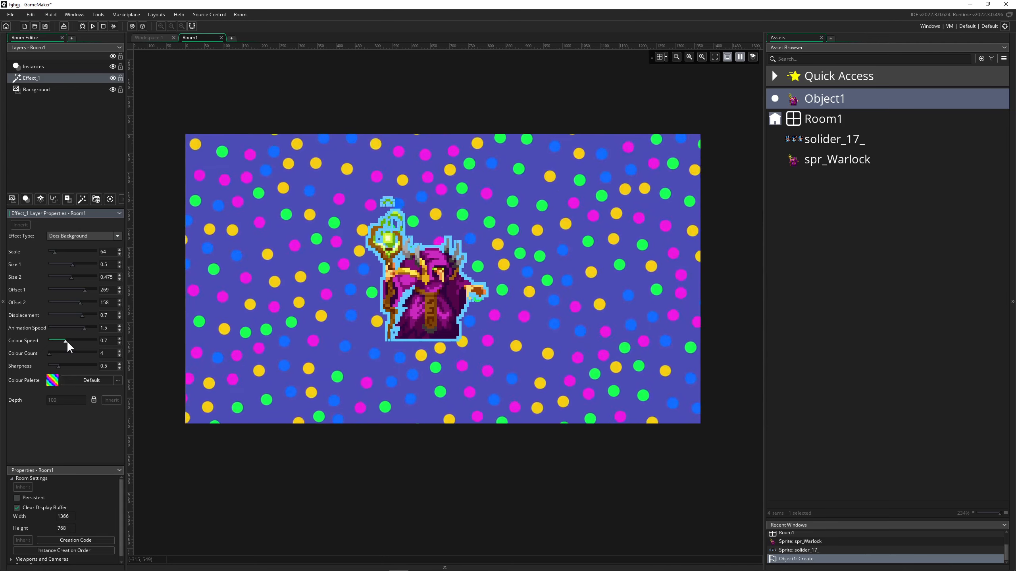
{"action": "left_click_drag", "start_coordinate": [67, 341], "coordinate": [45, 365]}
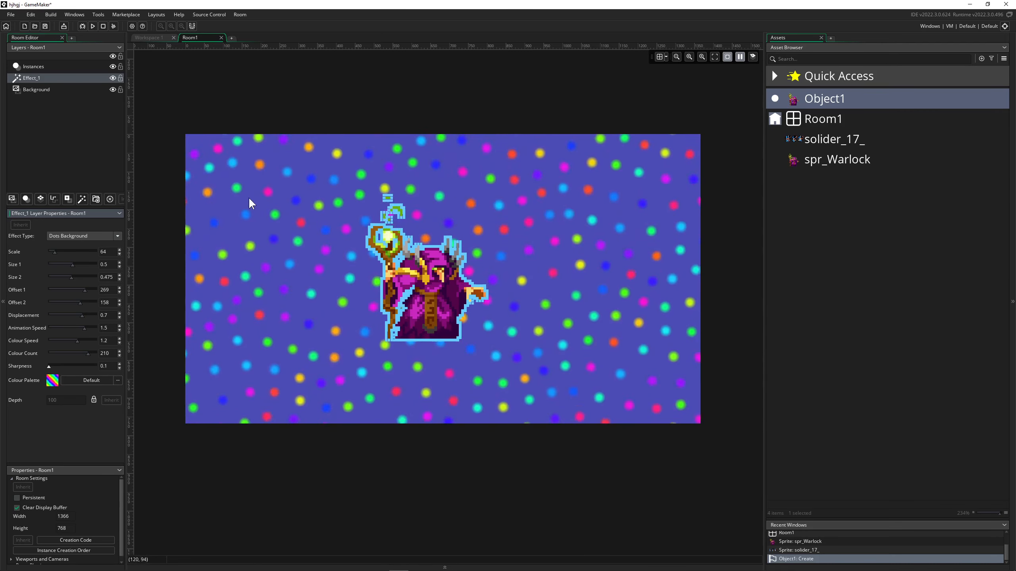
Change the Effect_1 layer's effect type to Linear Blur
{"action": "left_click", "coordinate": [79, 236]}
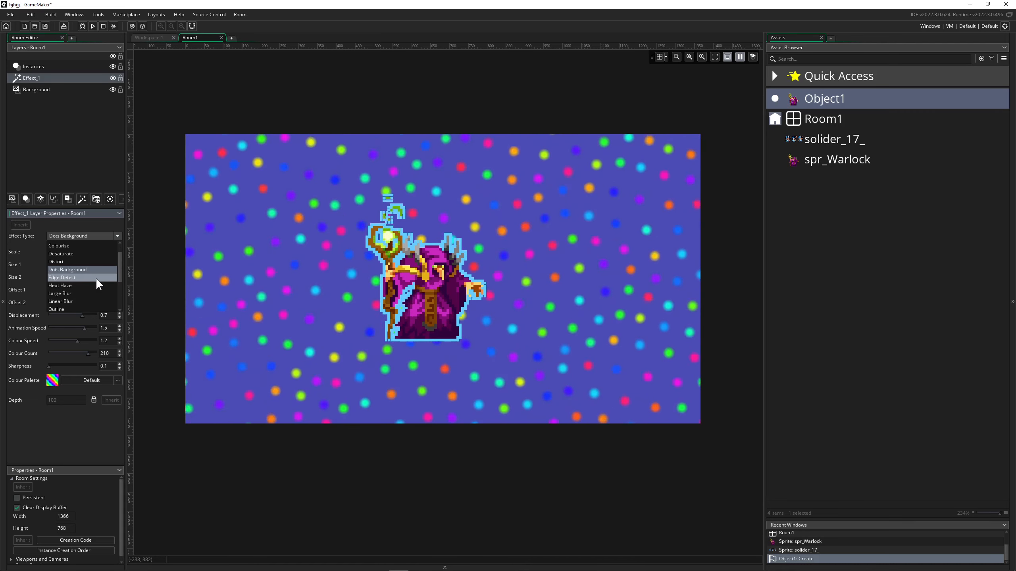
{"action": "scroll", "coordinate": [95, 278], "scroll_direction": "down", "scroll_amount": 2}
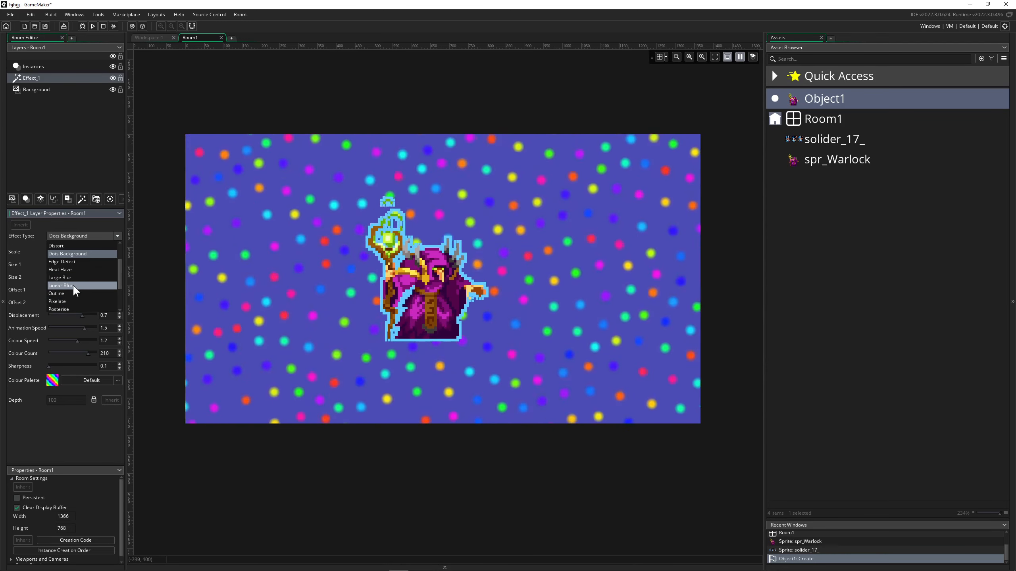
{"action": "left_click", "coordinate": [60, 284]}
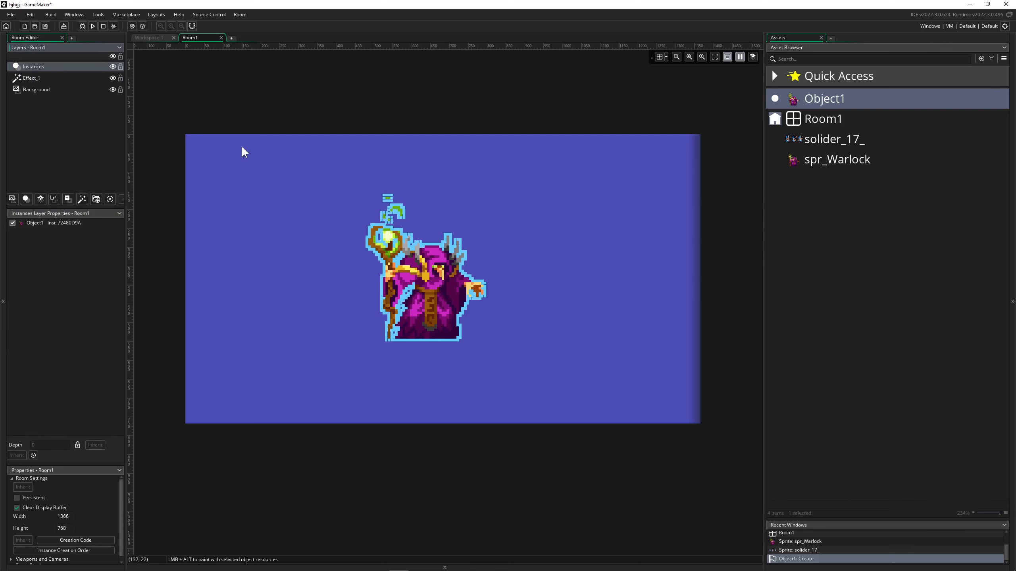
Reopen the Inspector, float it over the room and show the Instances layer's Filters & Effects settings
{"action": "left_click", "coordinate": [79, 13]}
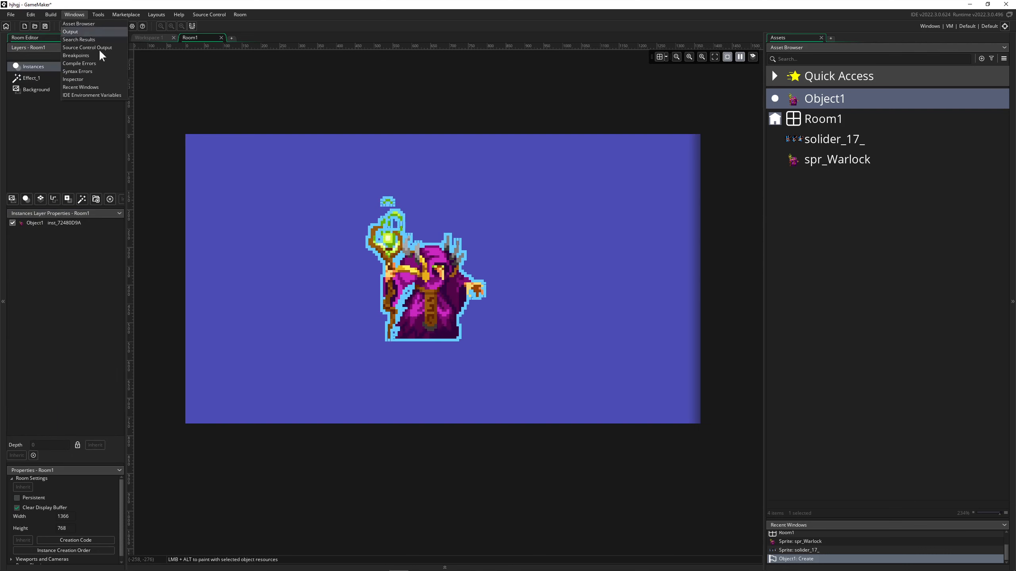
{"action": "left_click", "coordinate": [92, 80]}
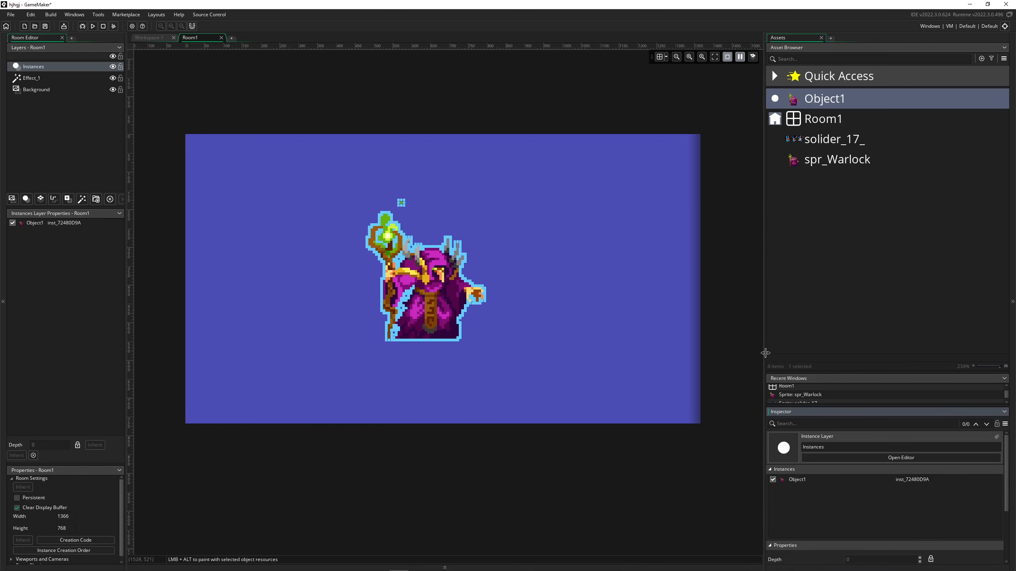
{"action": "left_click_drag", "start_coordinate": [792, 410], "coordinate": [553, 176]}
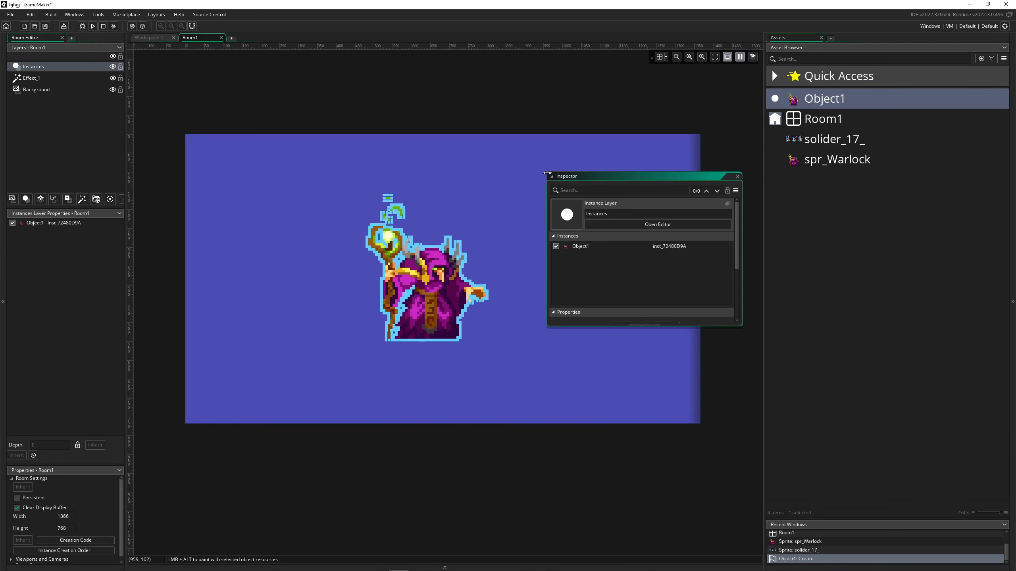
{"action": "left_click", "coordinate": [33, 65]}
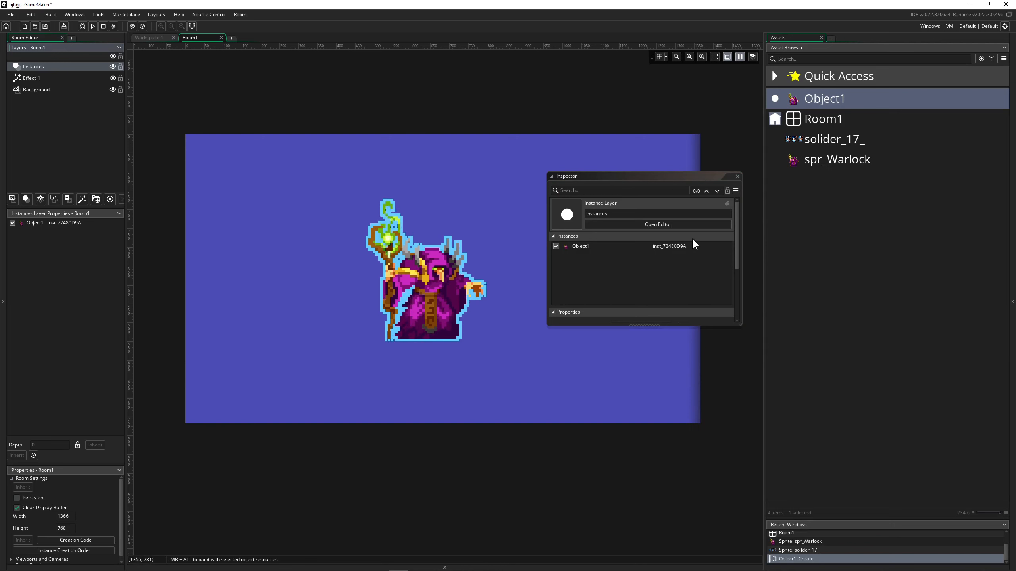
{"action": "left_click", "coordinate": [656, 236]}
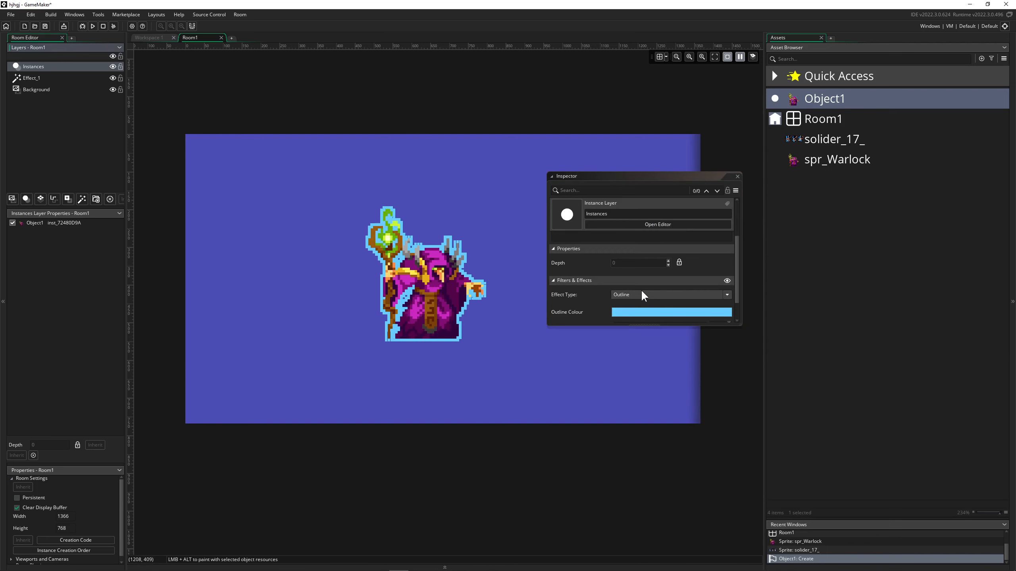